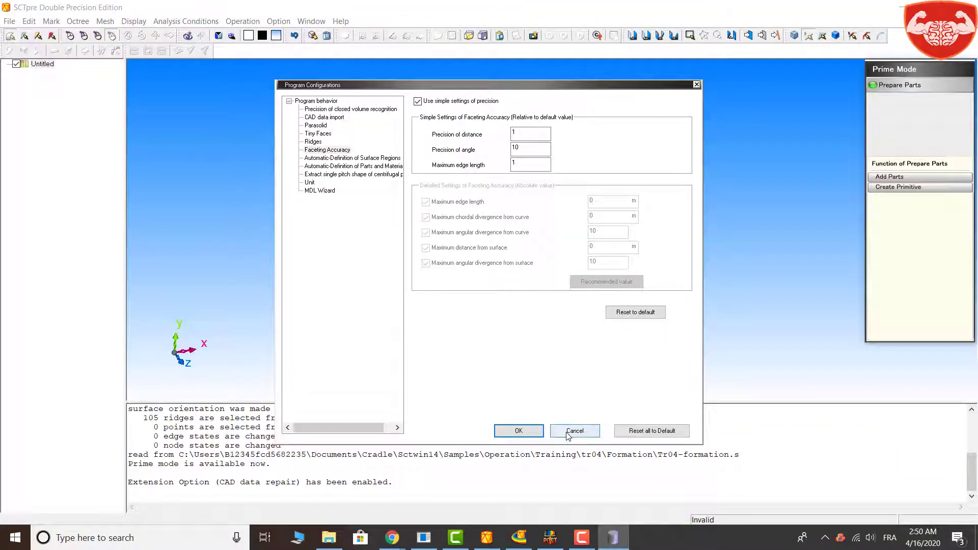
- Reset faceting accuracy to defaults (angle 5, maximum edge length 5) and apply the configuration
{"action": "left_click", "coordinate": [631, 312]}
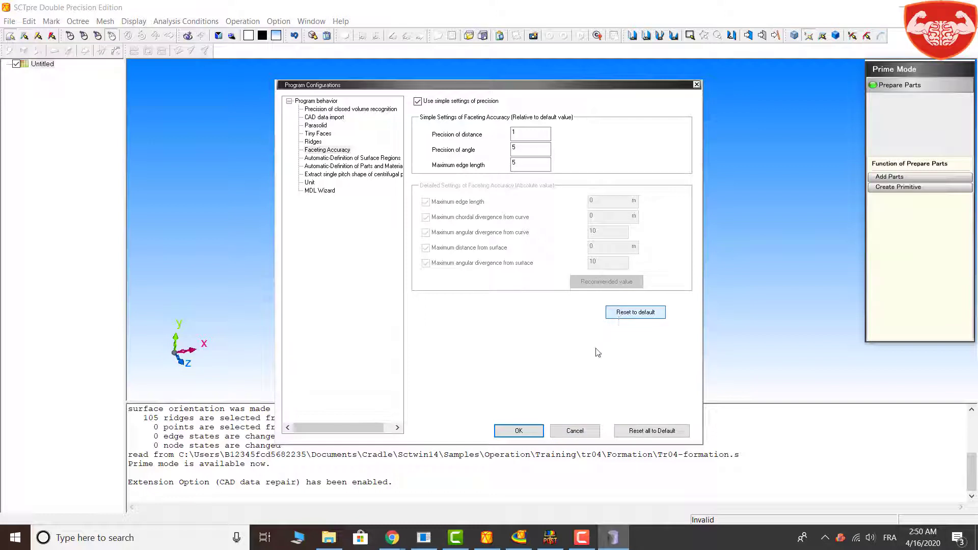
{"action": "left_click", "coordinate": [519, 431]}
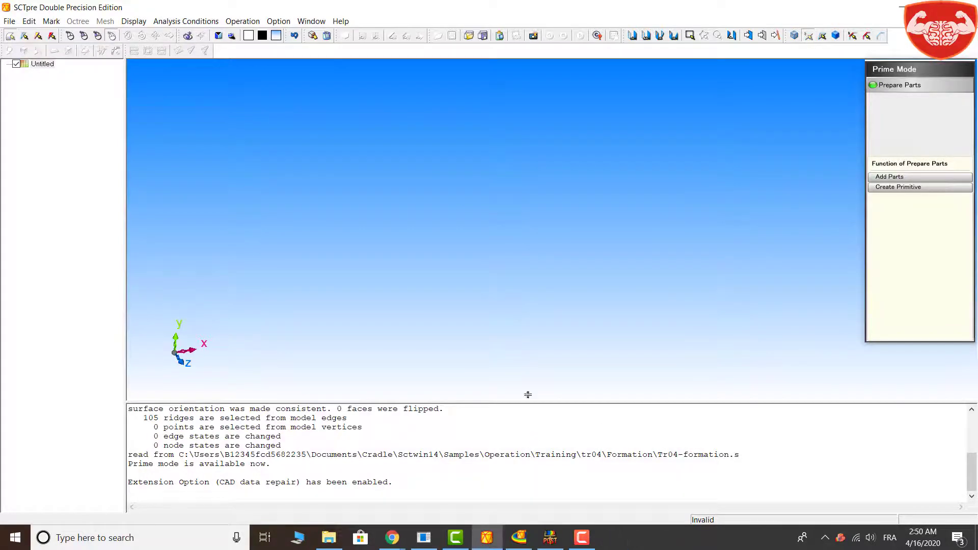
- Add the Engine_and_Muffler.x_t Parasolid part to the analysis model
{"action": "left_click", "coordinate": [916, 177]}
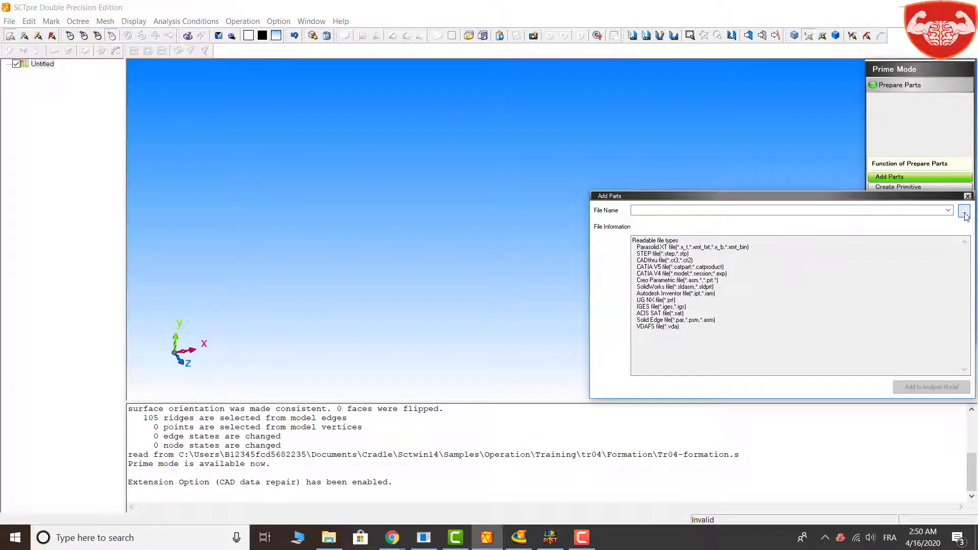
{"action": "left_click", "coordinate": [965, 213]}
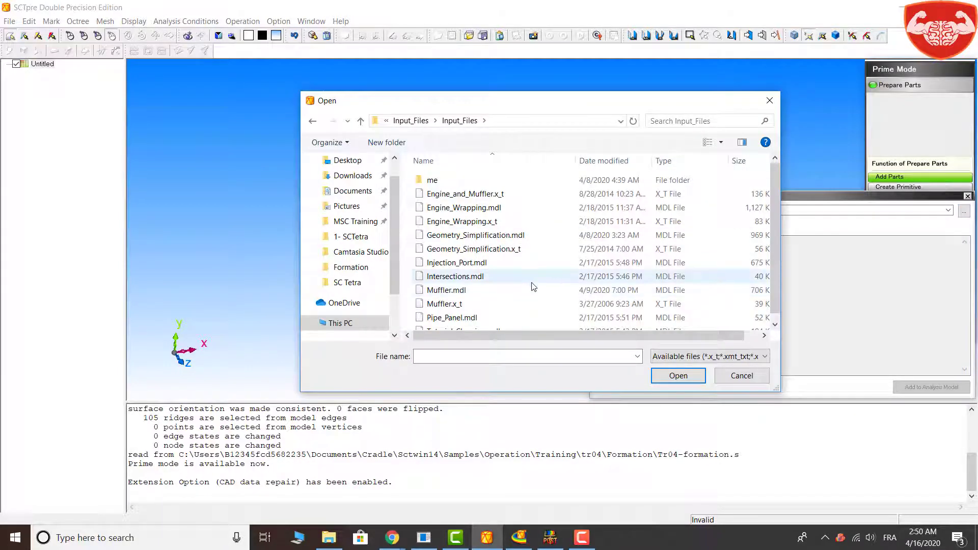
{"action": "double_click", "coordinate": [465, 195]}
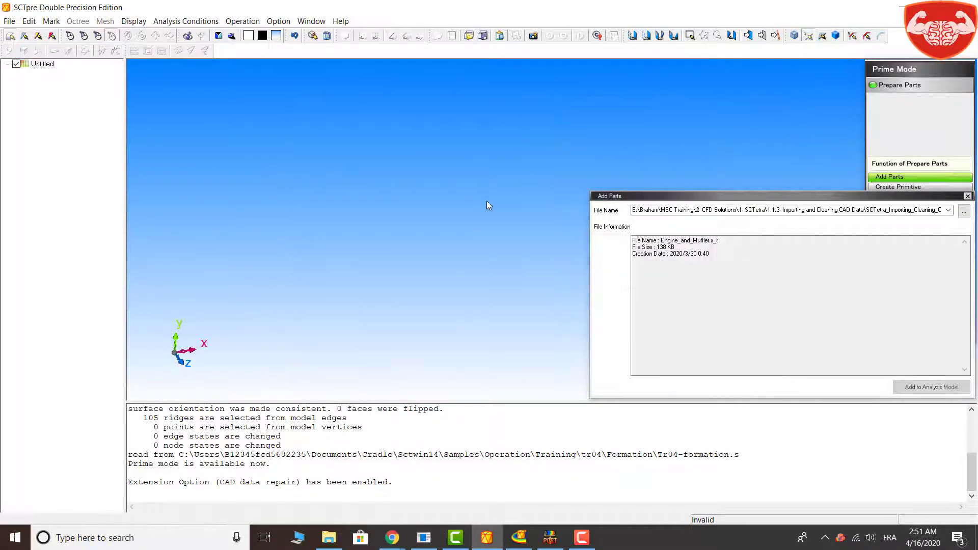
{"action": "left_click", "coordinate": [911, 391]}
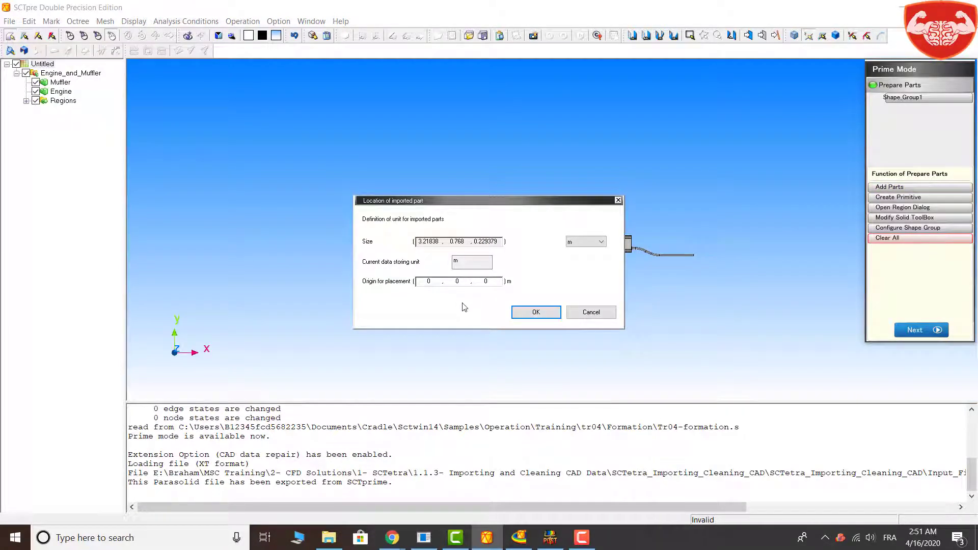
- Keep the part unit in metres, accept its placement, and tilt the view to 3-D
{"action": "left_click", "coordinate": [575, 241]}
{"action": "left_click", "coordinate": [567, 304]}
{"action": "left_click", "coordinate": [551, 312]}
{"action": "mouse_move", "coordinate": [567, 307]}
{"action": "right_mouse_down"}
{"action": "mouse_move", "coordinate": [641, 314]}
{"action": "mouse_move", "coordinate": [564, 349]}
{"action": "mouse_move", "coordinate": [591, 301]}
{"action": "right_mouse_up"}
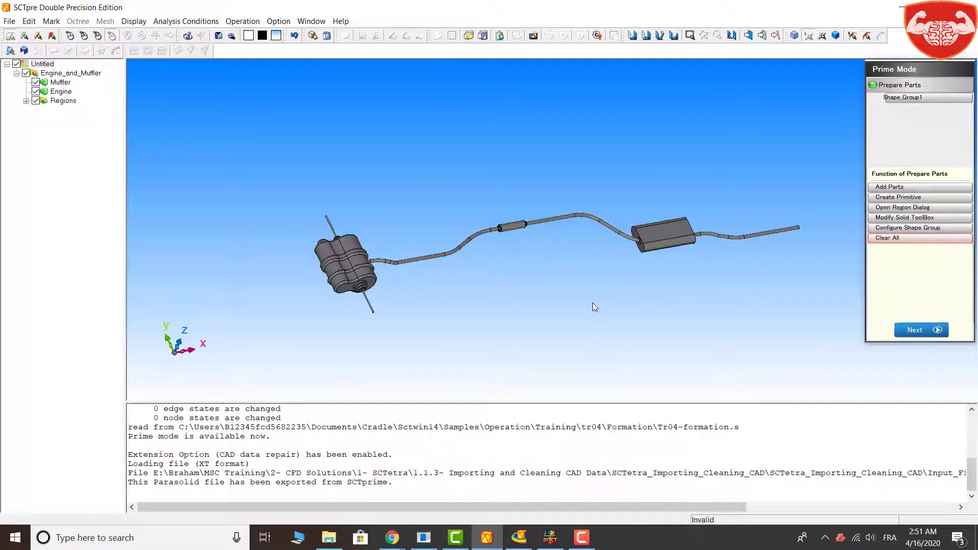
- Review slide 14, 'Prime Mode: Going from XT to MDL', then return to SCTpre
{"action": "key", "text": "alt+Tab"}
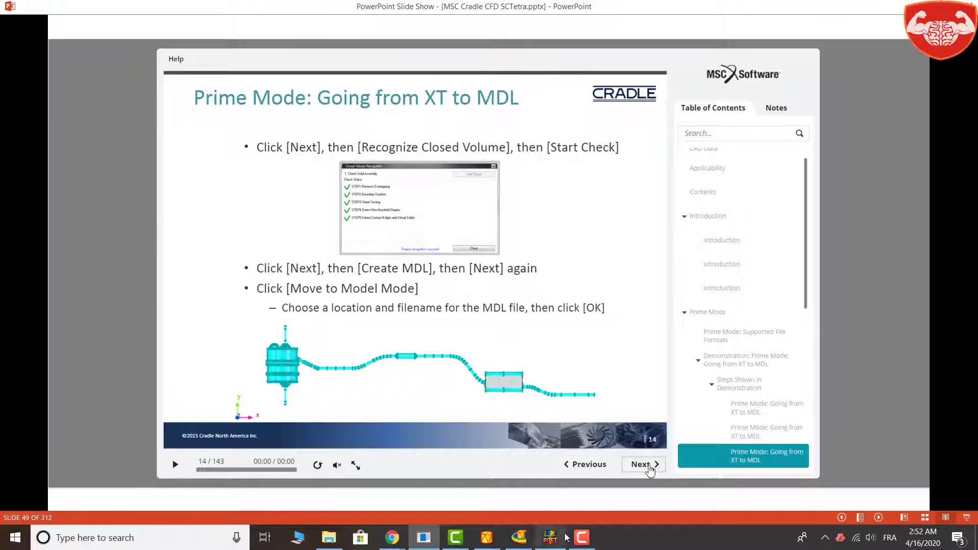
{"action": "left_click", "coordinate": [487, 540]}
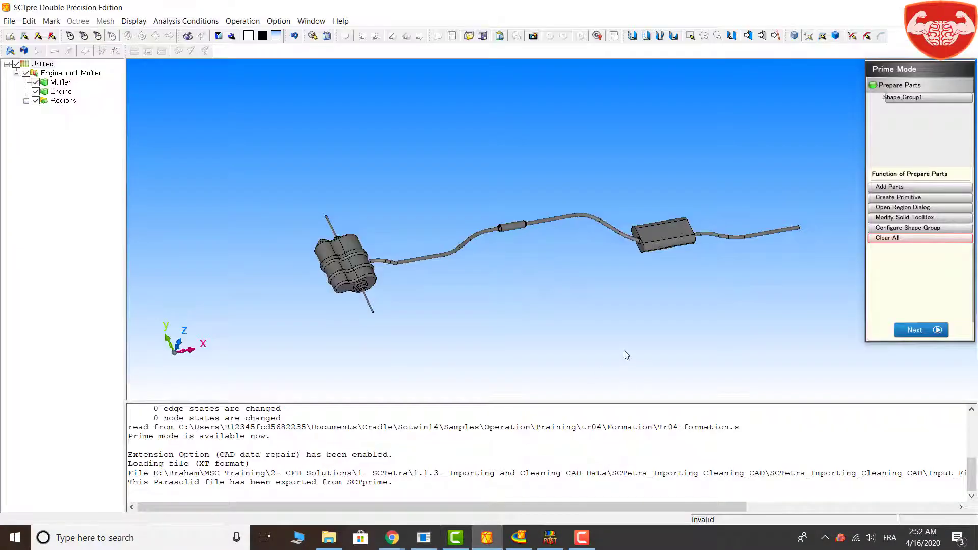
- Create the MDL from Shape_Group1 and advance to the Set Conditions stage
{"action": "left_click", "coordinate": [920, 330]}
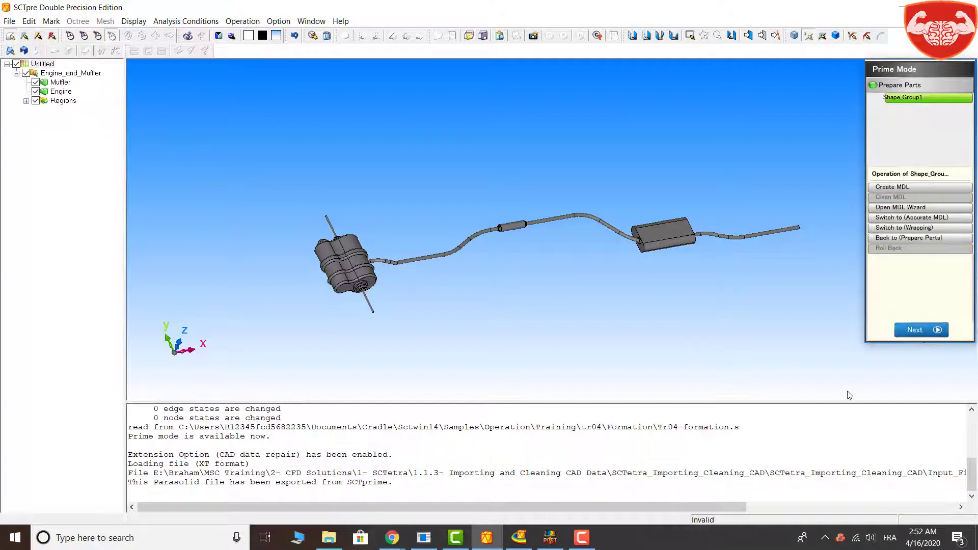
{"action": "left_click", "coordinate": [883, 187]}
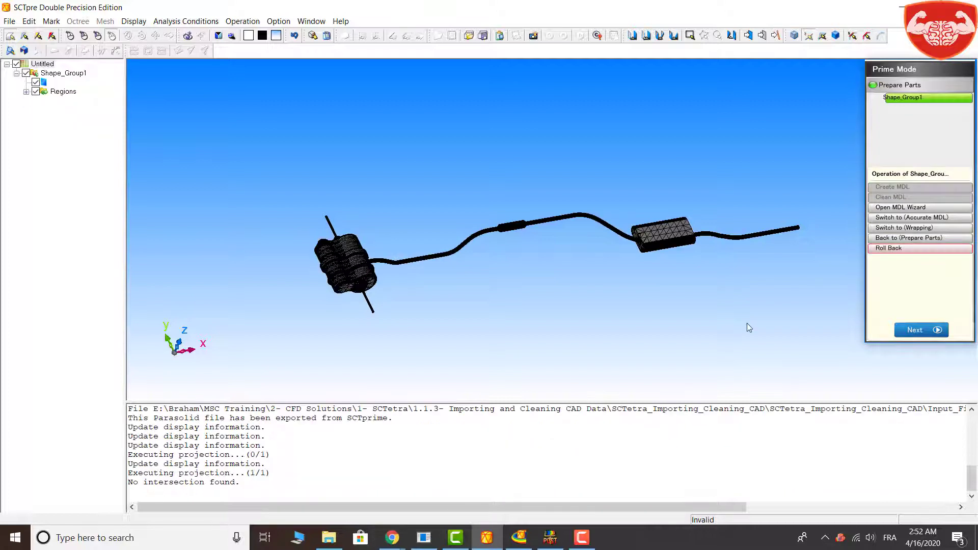
{"action": "left_click", "coordinate": [916, 331]}
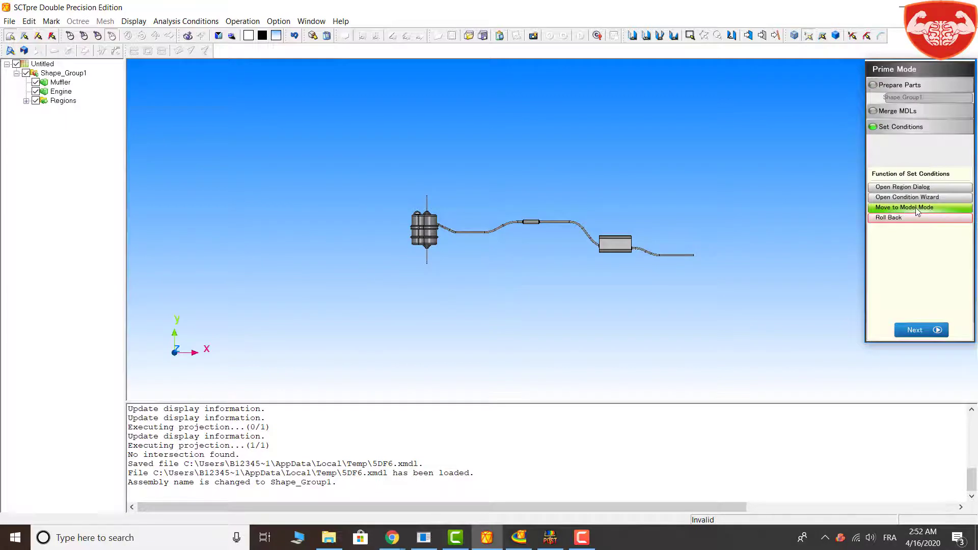
- Save the model as Engine_and_Muffler.mdl in a new Formation folder
{"action": "left_click", "coordinate": [916, 207]}
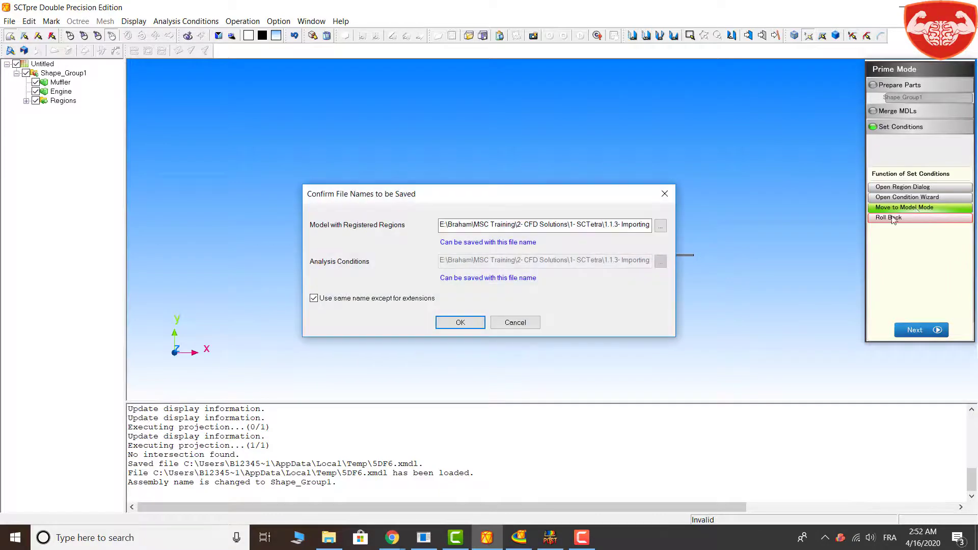
{"action": "left_click", "coordinate": [661, 225]}
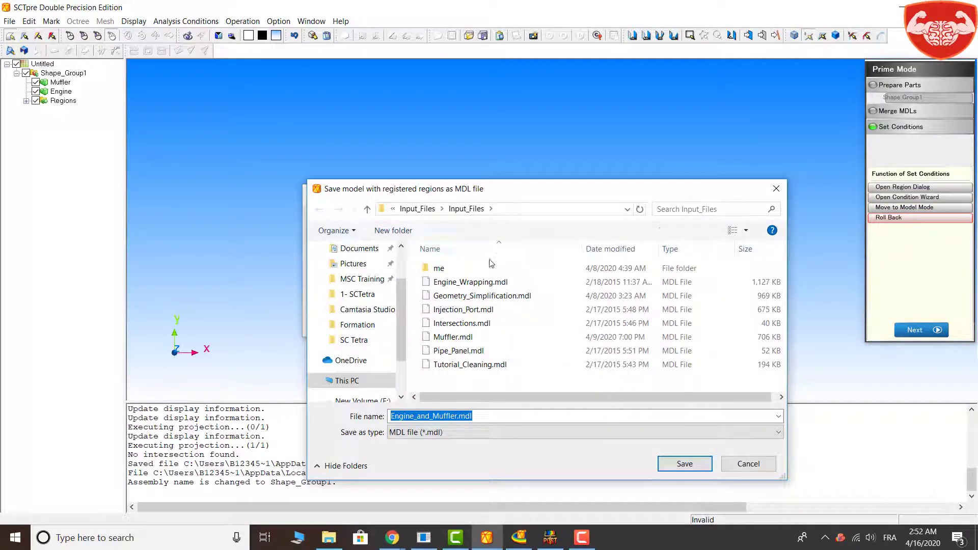
{"action": "left_click", "coordinate": [416, 233]}
{"action": "type", "text": "Form"}
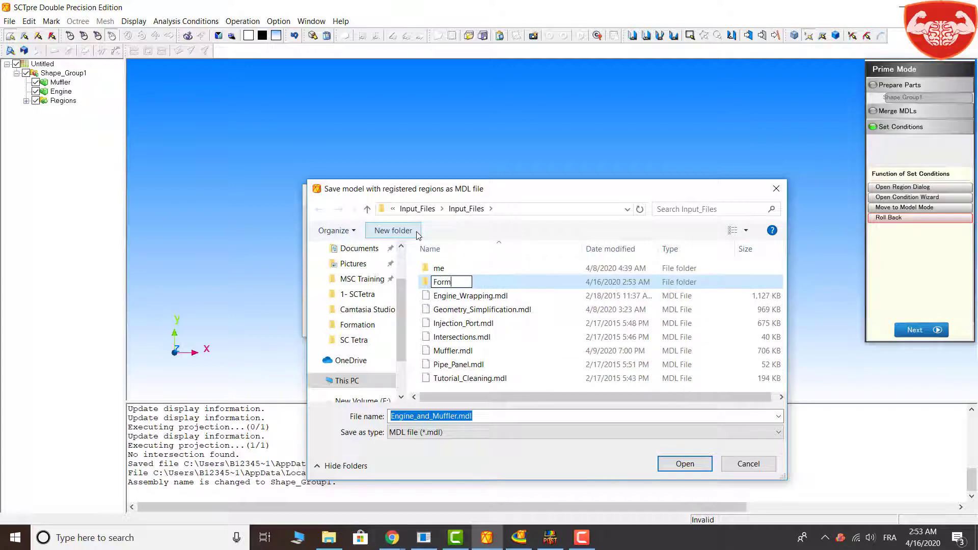
{"action": "type", "text": "ation"}
{"action": "key", "text": "Return"}
{"action": "key", "text": "Return"}
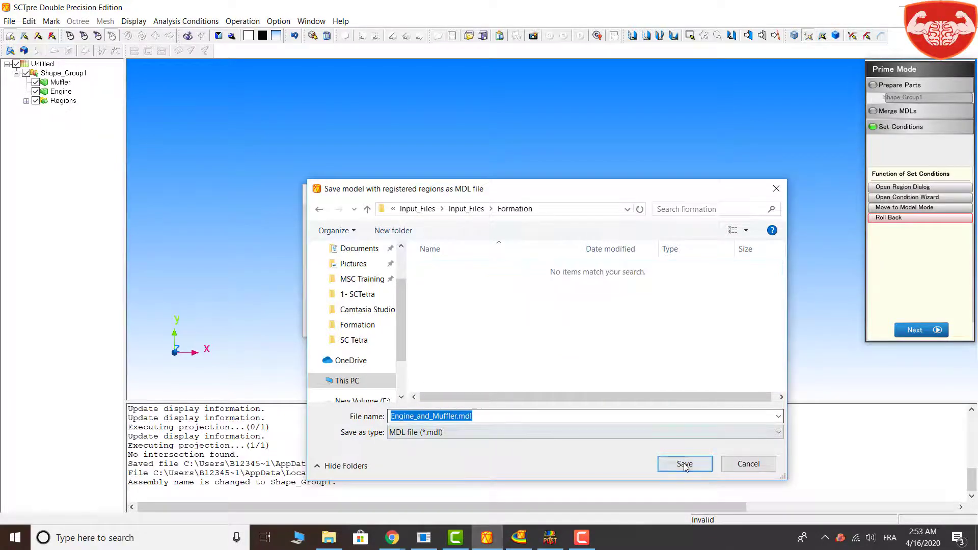
{"action": "left_click", "coordinate": [685, 464]}
- Confirm the file names to open the model in Model Mode, then zoom around it
{"action": "left_click", "coordinate": [460, 322]}
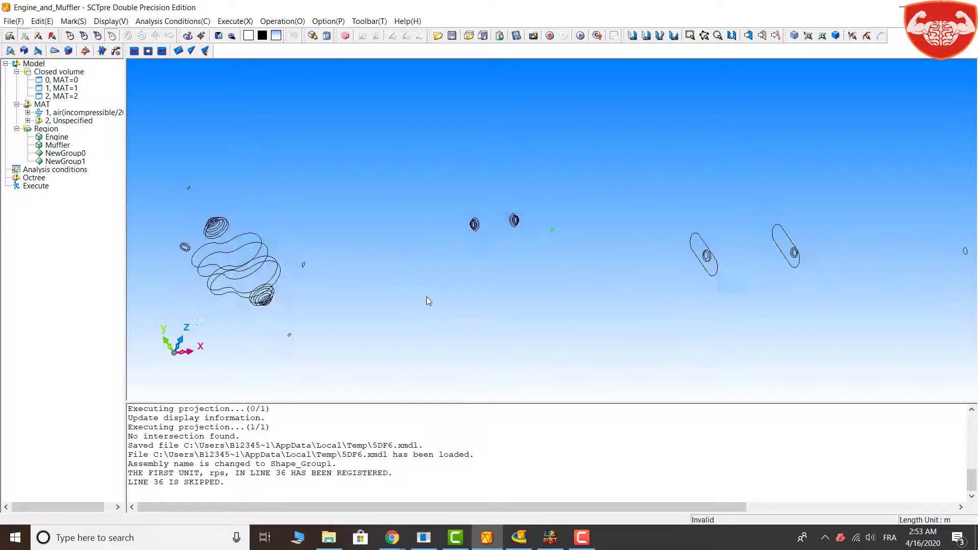
{"action": "scroll", "coordinate": [459, 298], "scroll_direction": "up", "scroll_amount": 3}
{"action": "scroll", "coordinate": [582, 253], "scroll_direction": "down", "scroll_amount": 3}
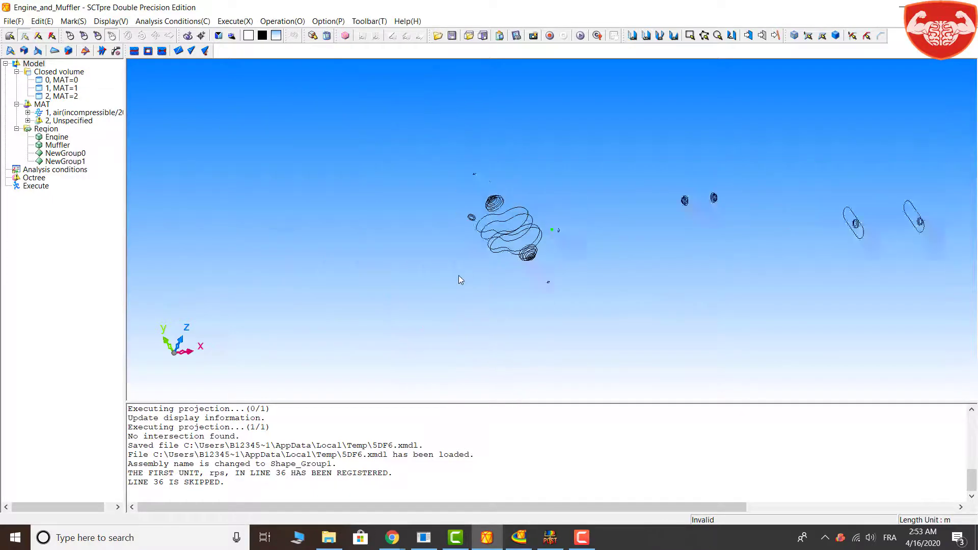
{"action": "scroll", "coordinate": [549, 237], "scroll_direction": "down", "scroll_amount": 2}
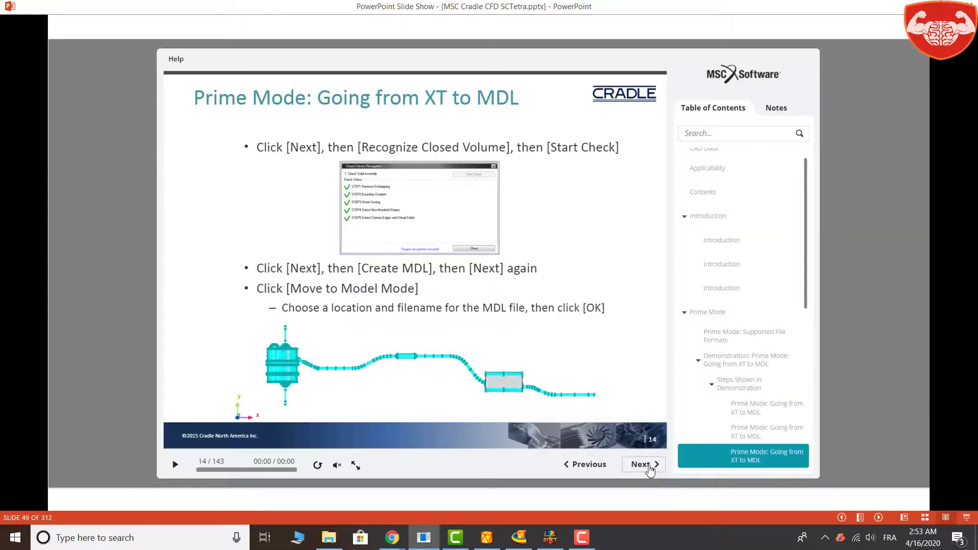
- Advance the slide show to slide 15, 'Prime Mode: Troubleshooting'
{"action": "left_click", "coordinate": [650, 466]}
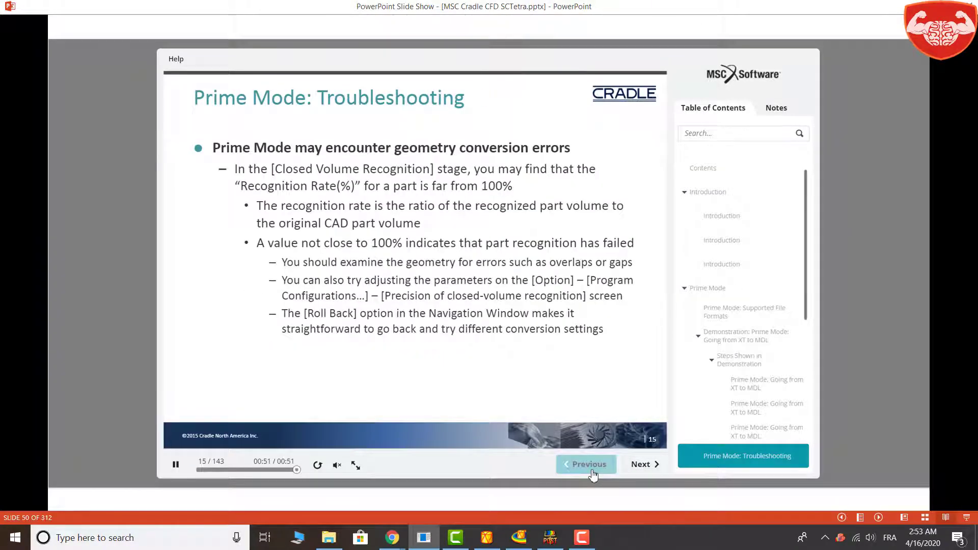